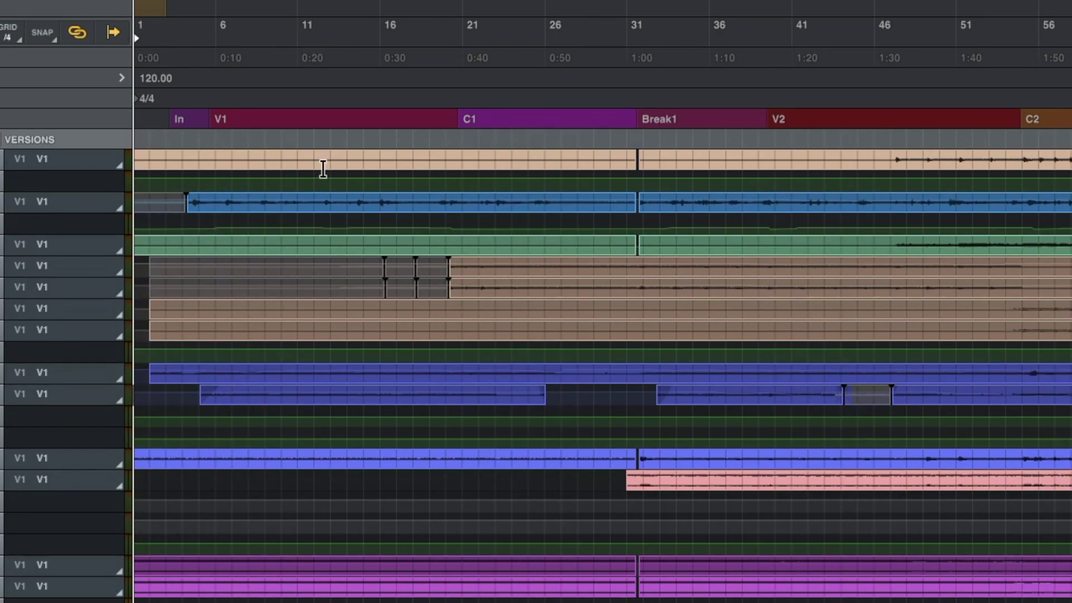
Return the playhead to the session start and switch all tracks to a larger track height
click(183, 128)
click(224, 120)
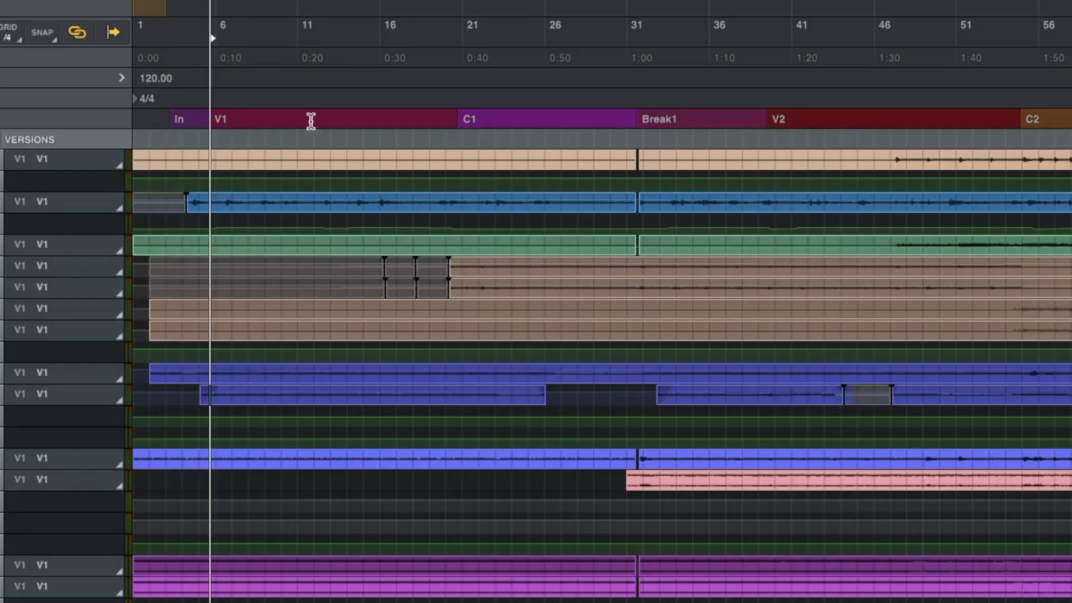
click(472, 127)
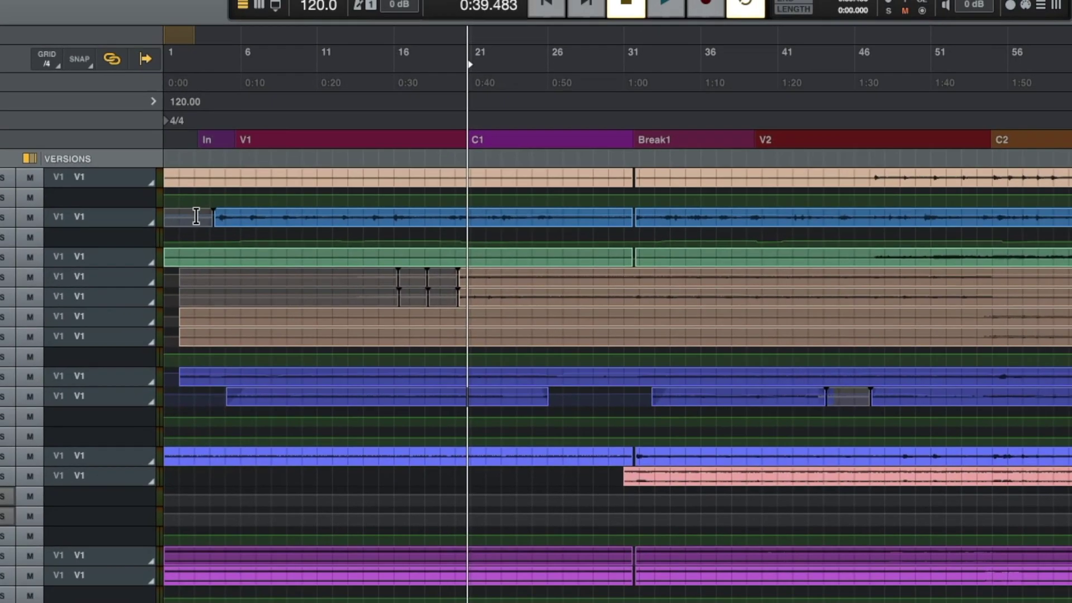
click(201, 217)
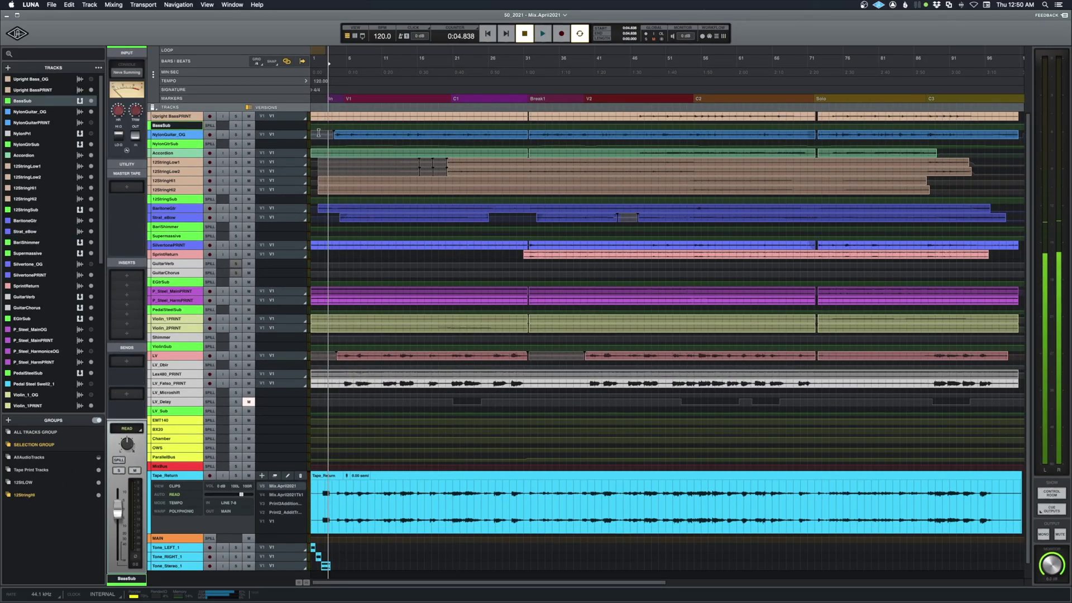
key(Return)
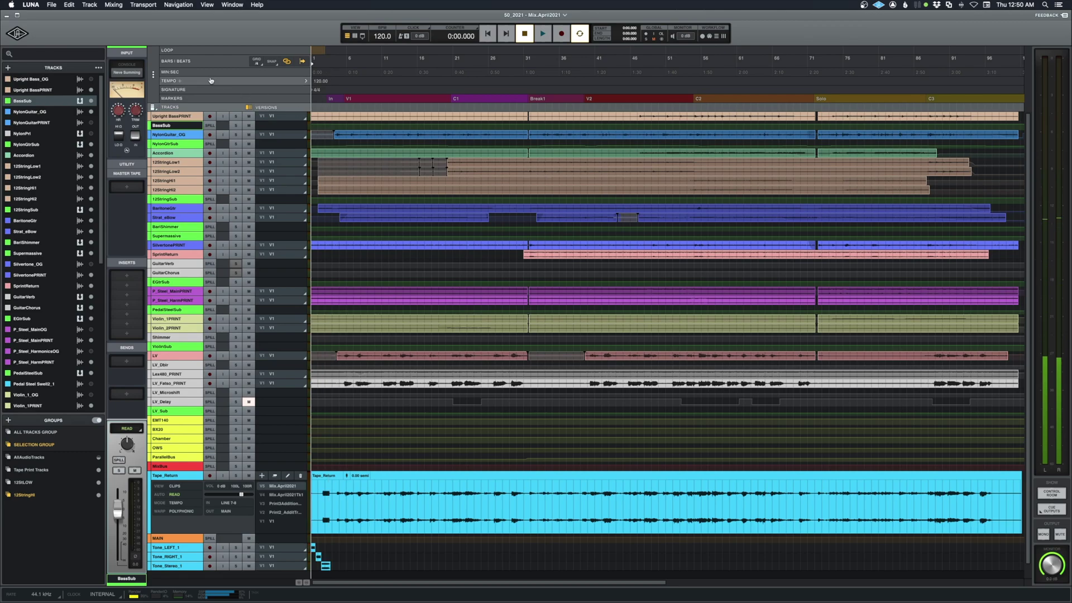
click(153, 107)
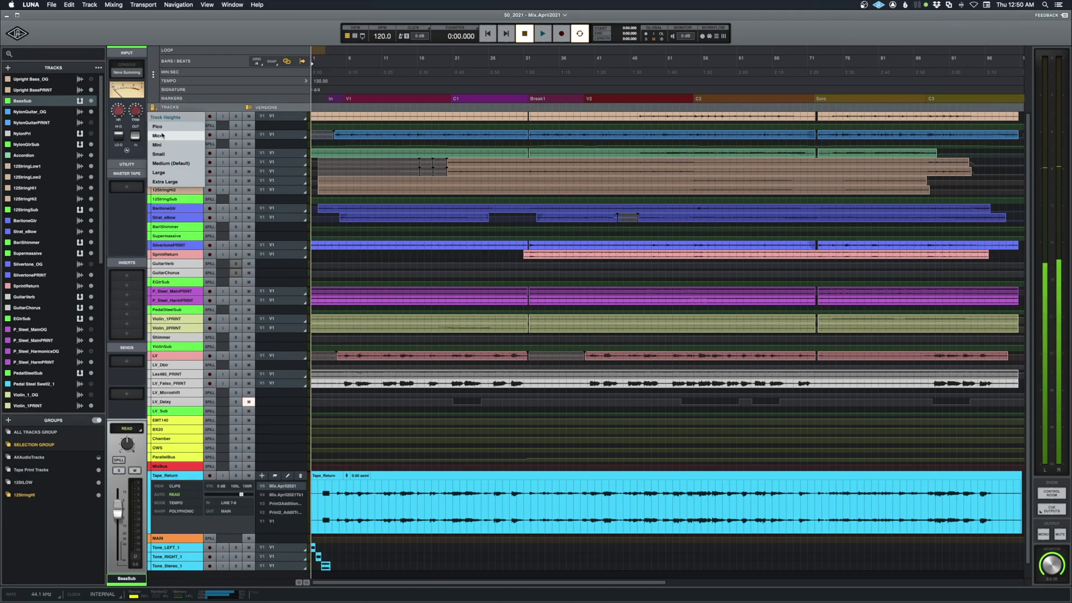
click(167, 164)
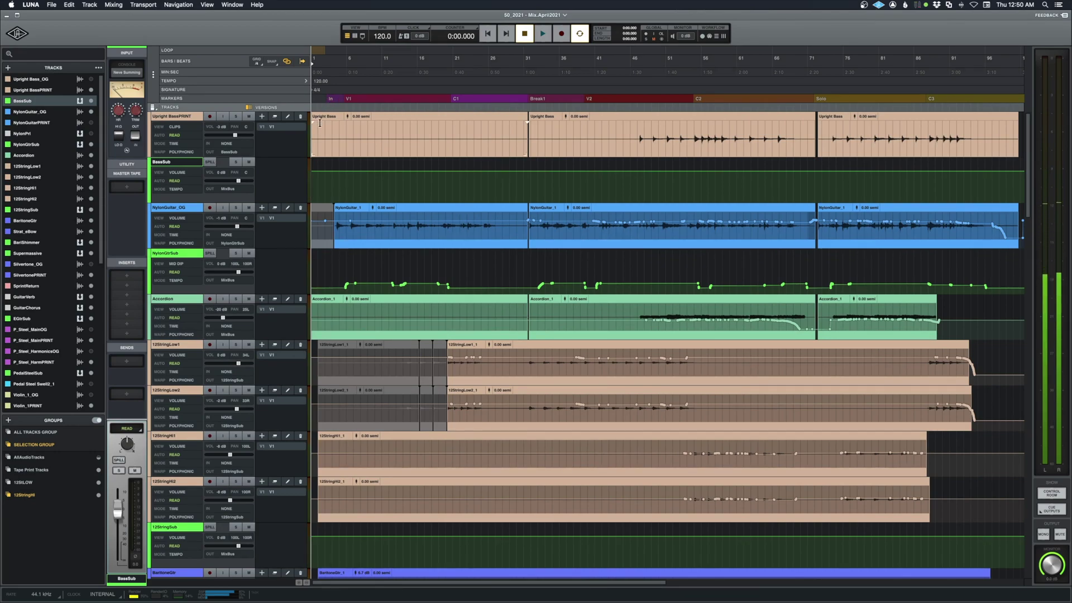
Jump the playhead forward two markers, then back two, ending on the In marker
key(ctrl+alt)
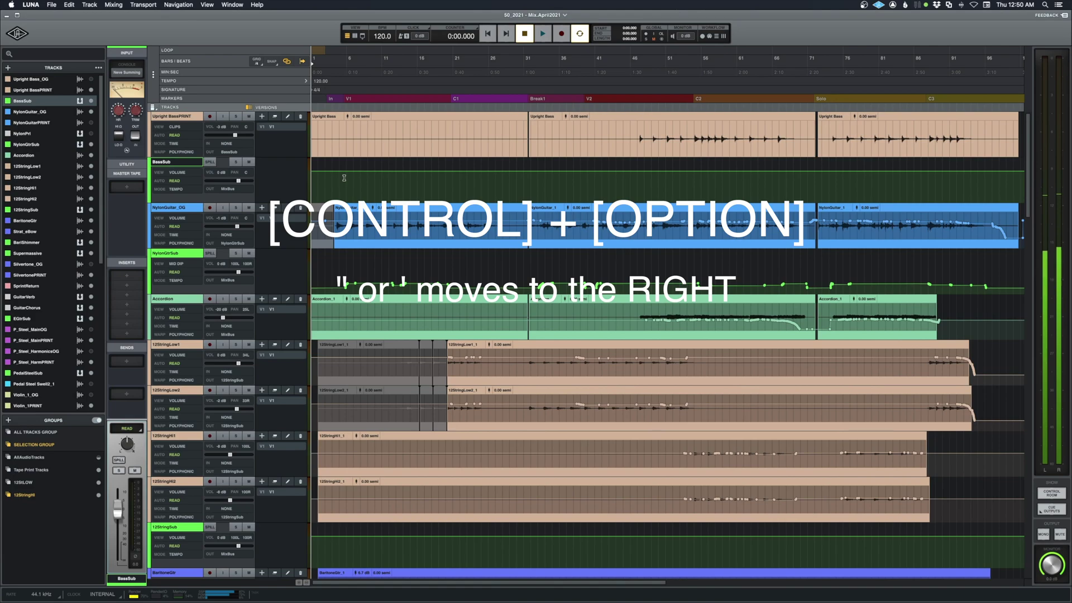
key(ctrl+alt+apostrophe)
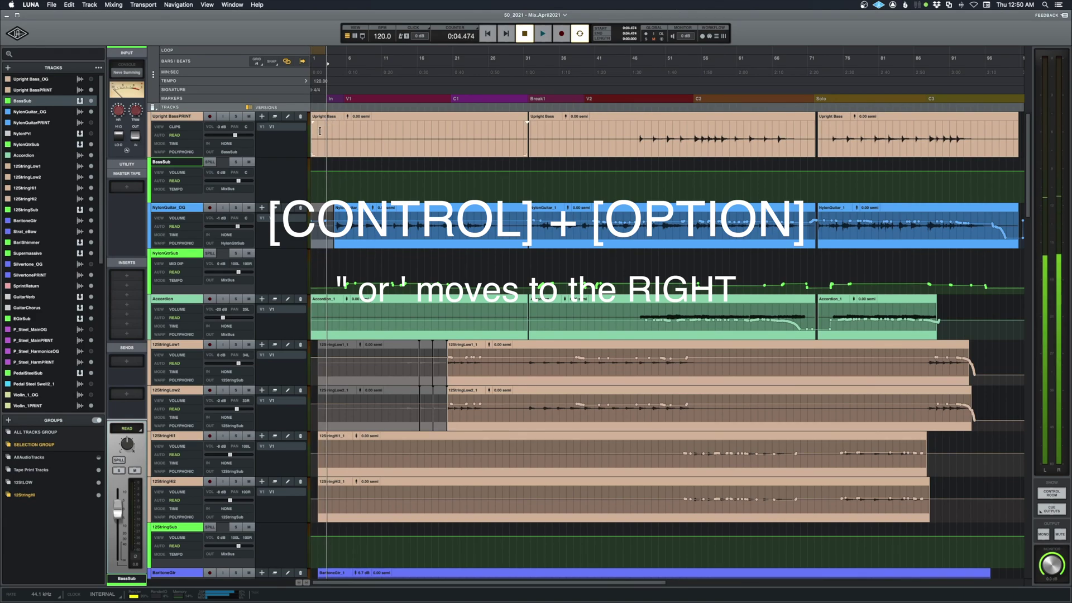
key(ctrl+alt+apostrophe)
key(ctrl+alt+apostrophe)
key(ctrl+alt+apostrophe)
key(ctrl+alt+apostrophe)
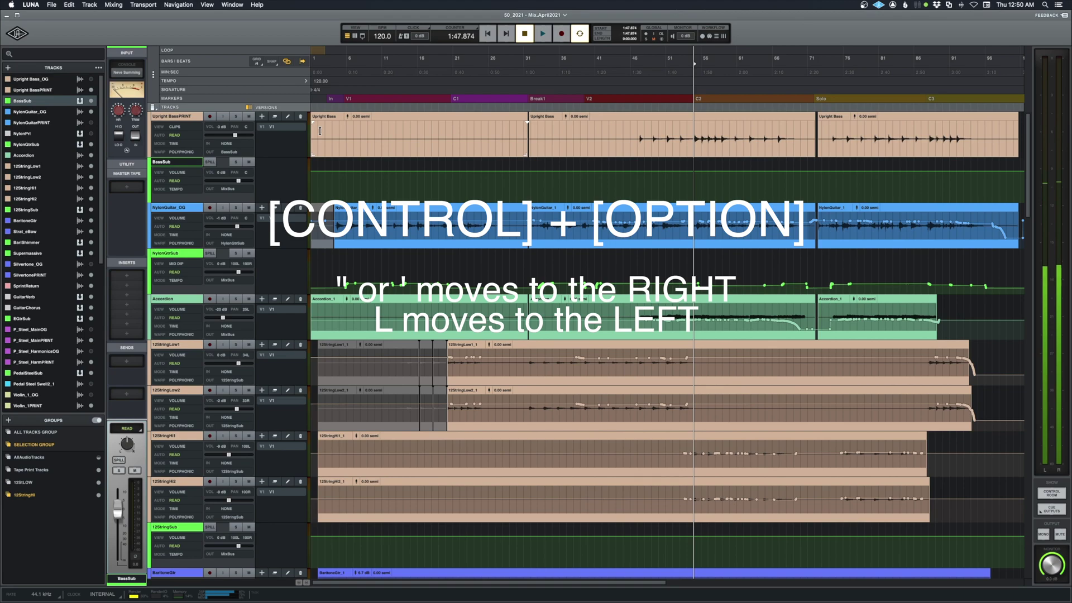
key(ctrl+alt+l)
key(ctrl+alt+l)
key(ctrl+alt+l)
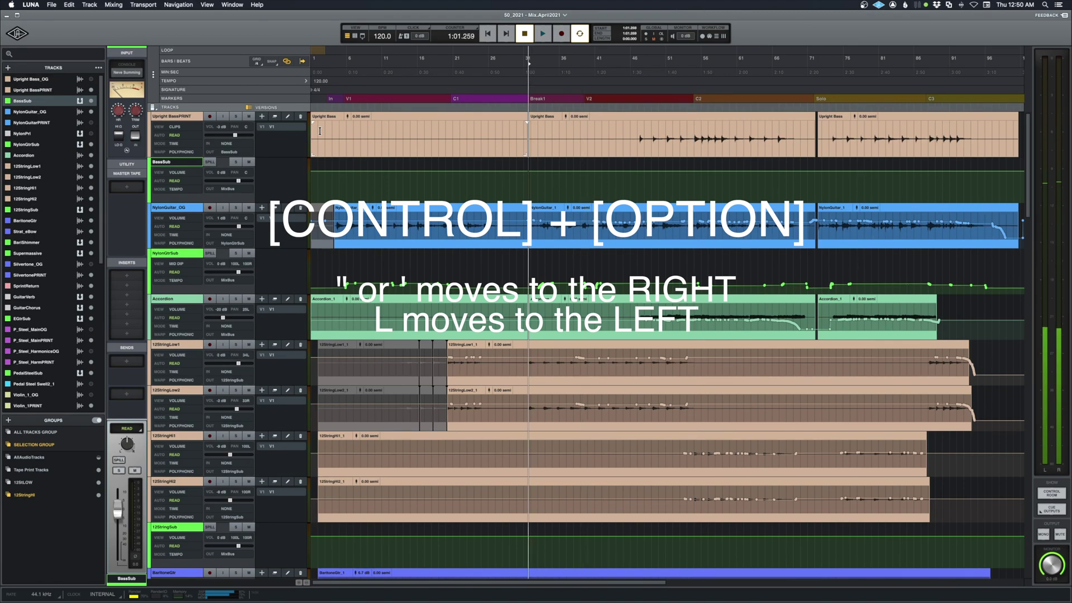
key(ctrl+alt+l)
key(ctrl+alt+l)
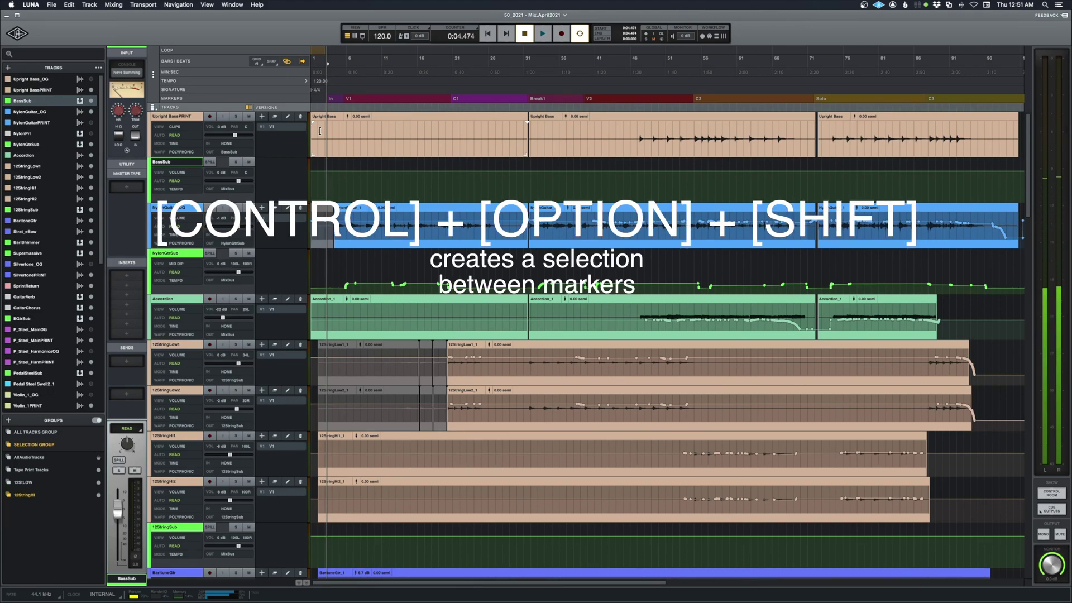
Extend the time selection marker by marker from In past Break1 through to C3
ctrl+alt+shift+click(320, 131)
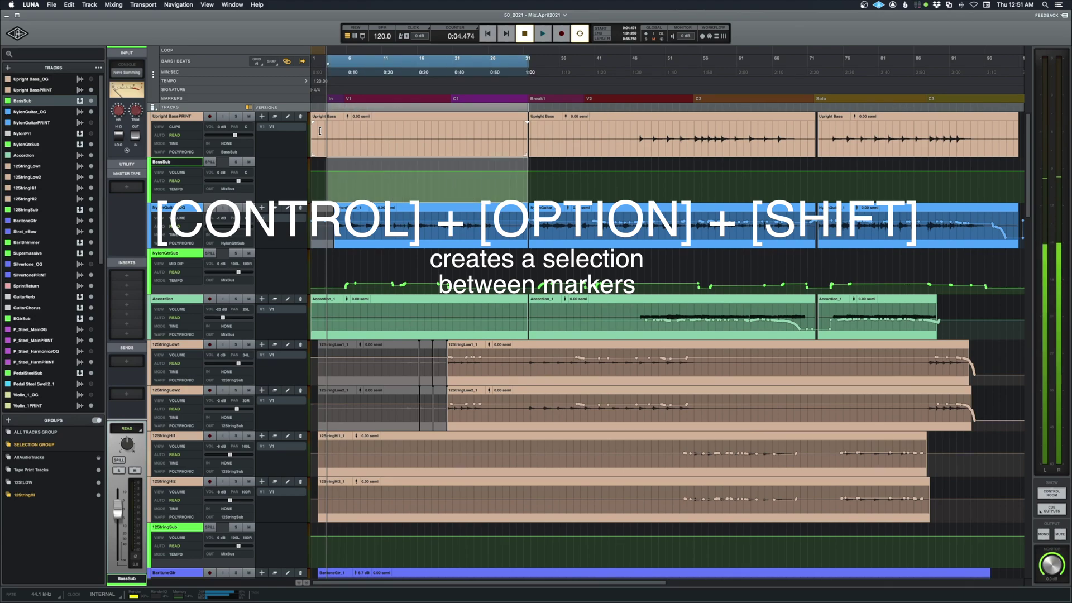
ctrl+alt+shift+click(320, 131)
ctrl+alt+shift+click(320, 131)
ctrl+alt+shift+click(320, 131)
ctrl+alt+shift+click(320, 131)
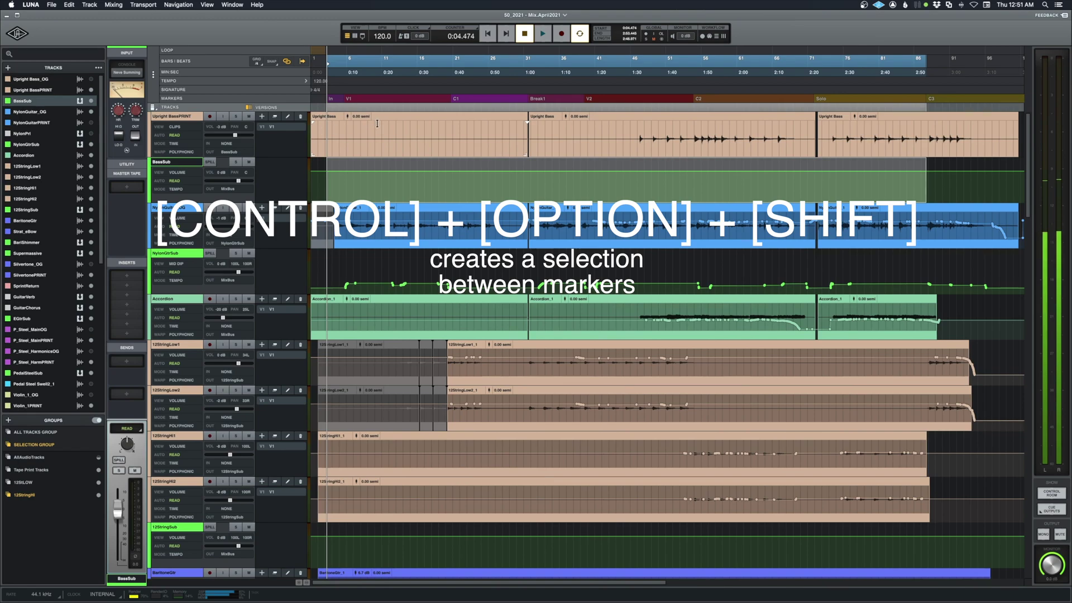
Clear the selection and park the playhead at 3:11.191, past the C3 marker
scroll(793, 183, right, 5)
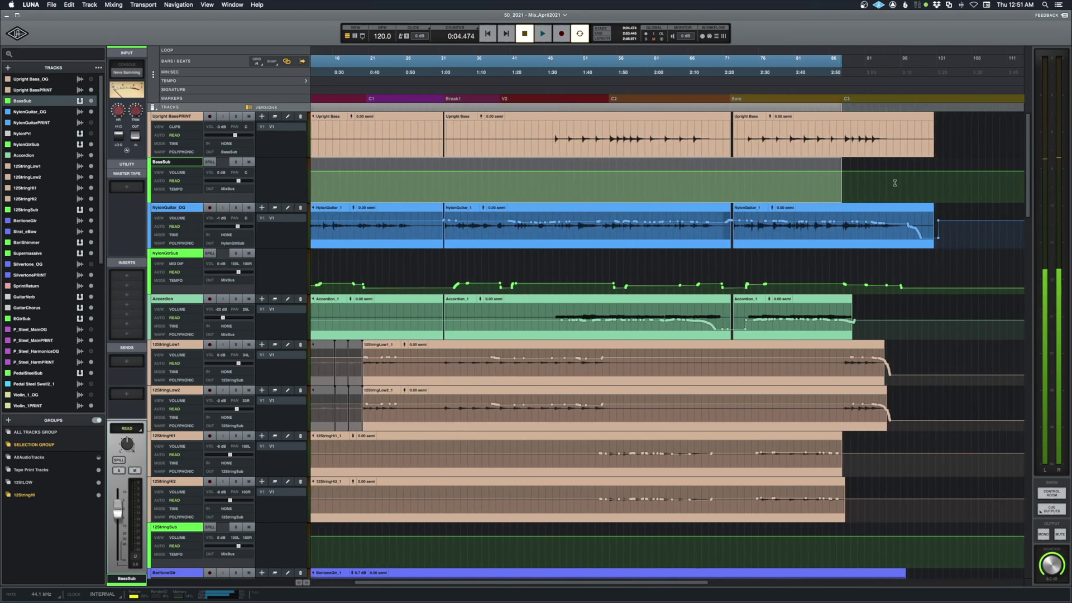
scroll(824, 185, left, 5)
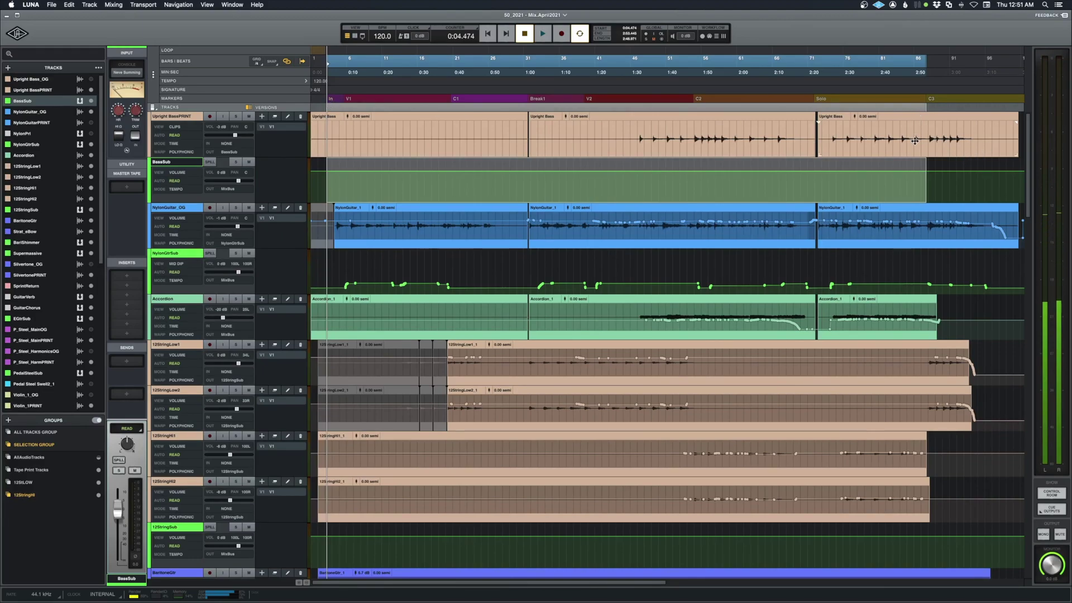
scroll(914, 141, right, 2)
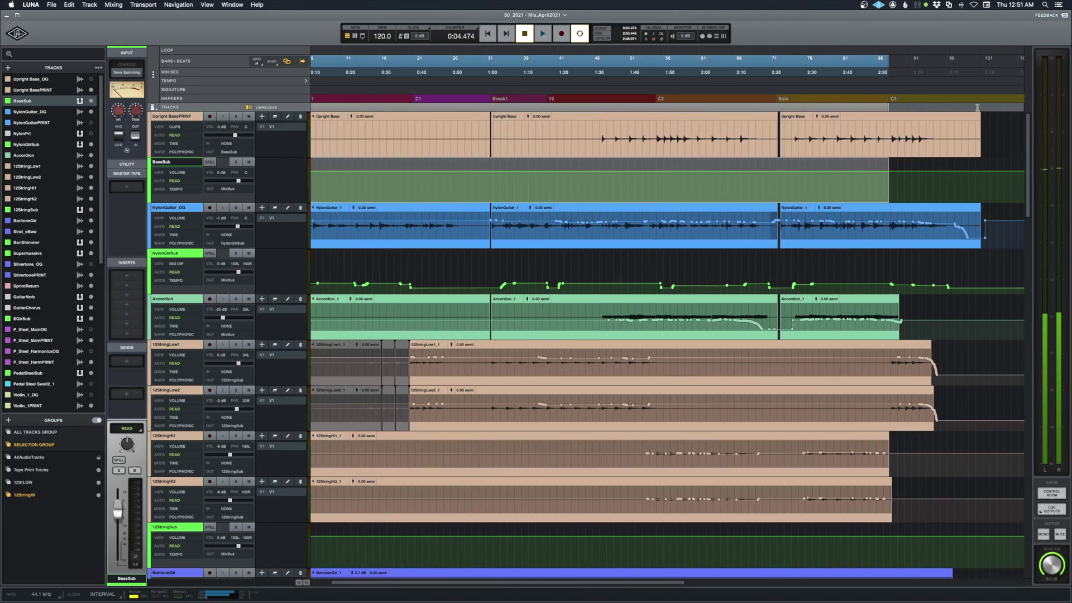
click(745, 175)
scroll(322, 182, left, 2)
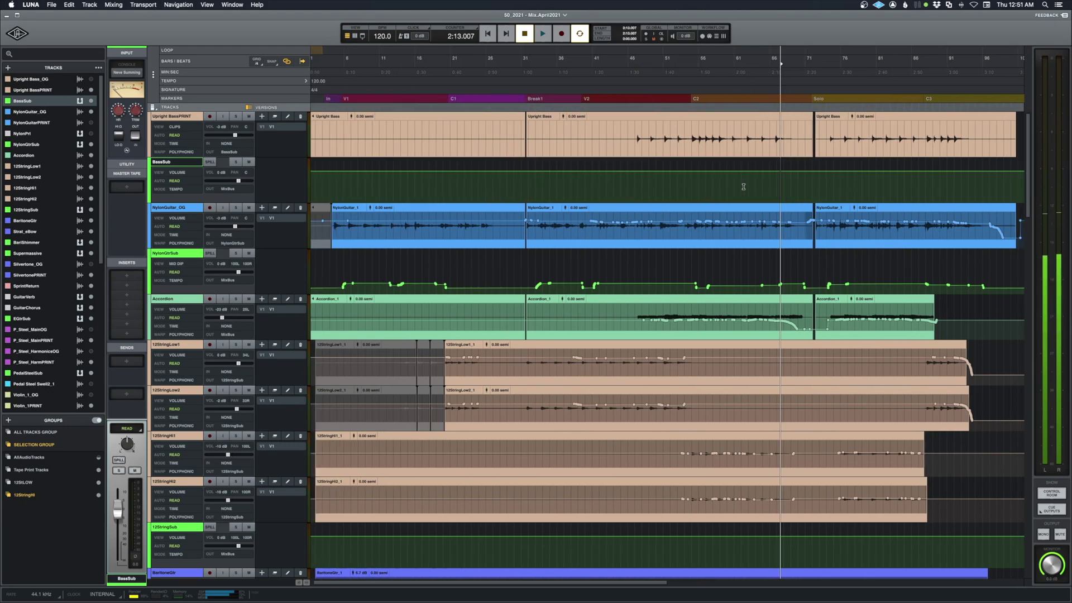
click(320, 183)
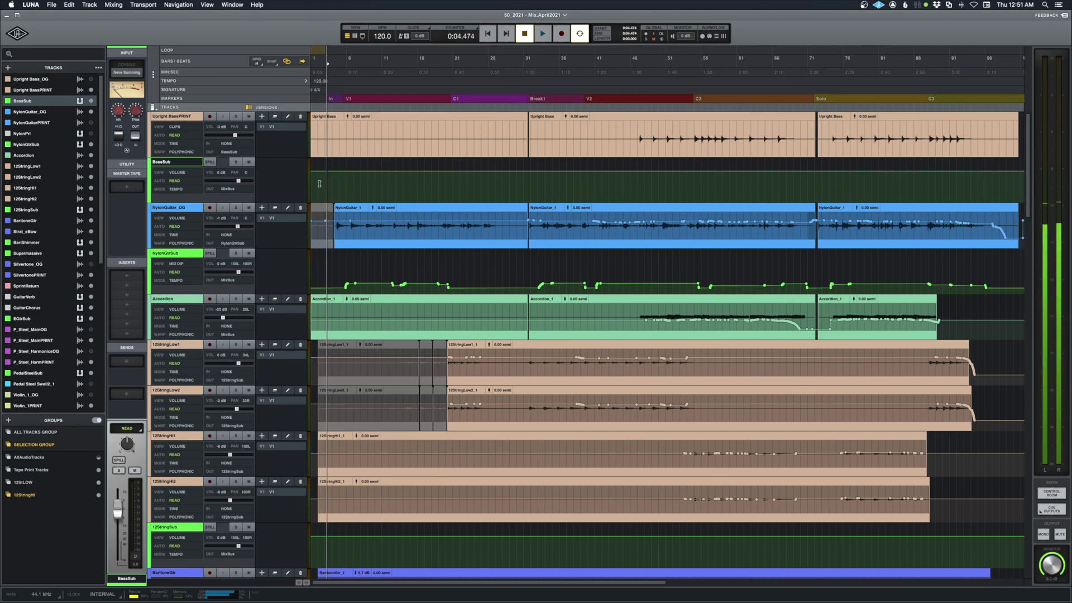
key(shift+Right)
key(shift+Right)
key(shift+Right)
key(shift+Right)
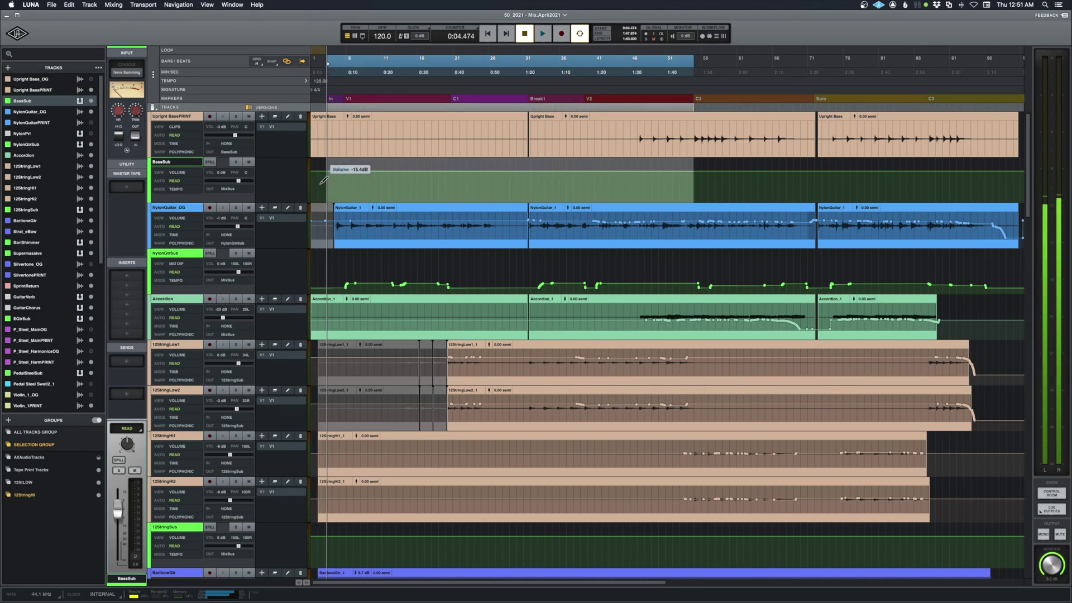
key(shift+Right)
key(shift+Right)
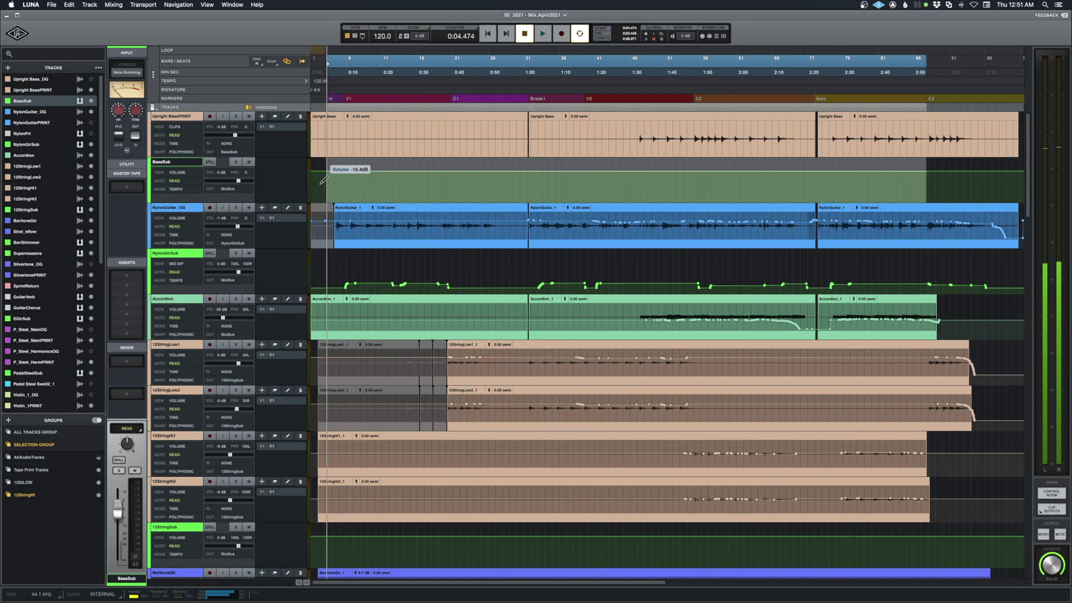
click(931, 188)
scroll(947, 129, right, 3)
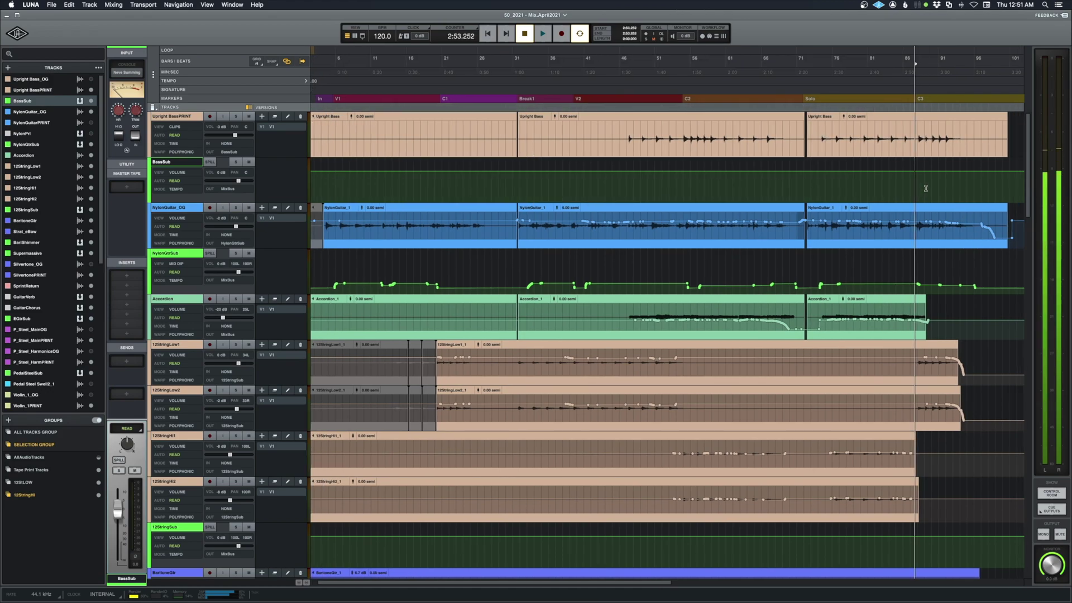
click(953, 132)
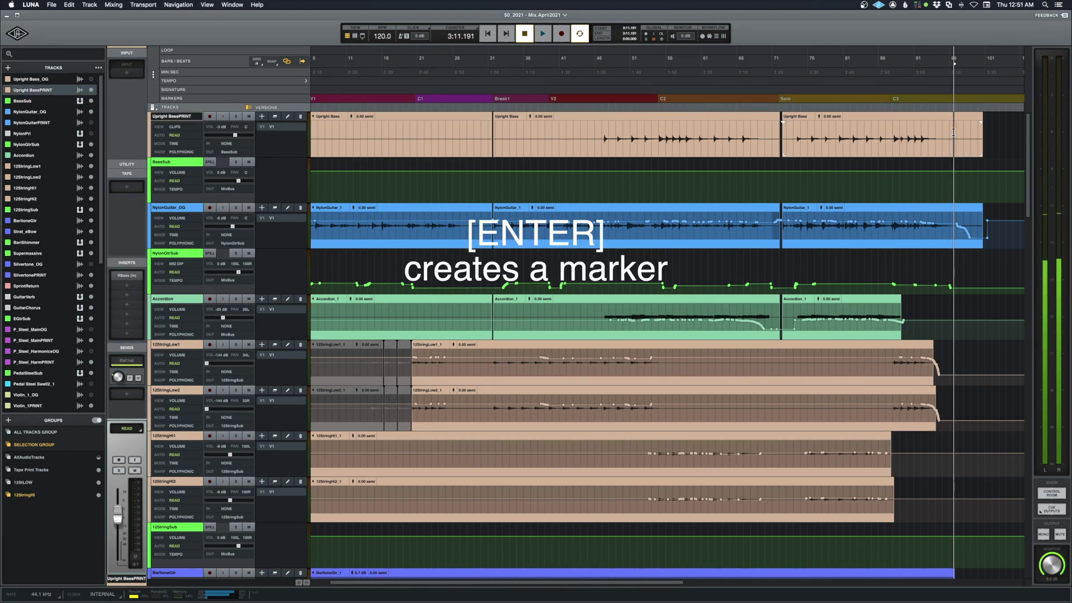
Add a marker named 'End' at the playhead position
key(Return)
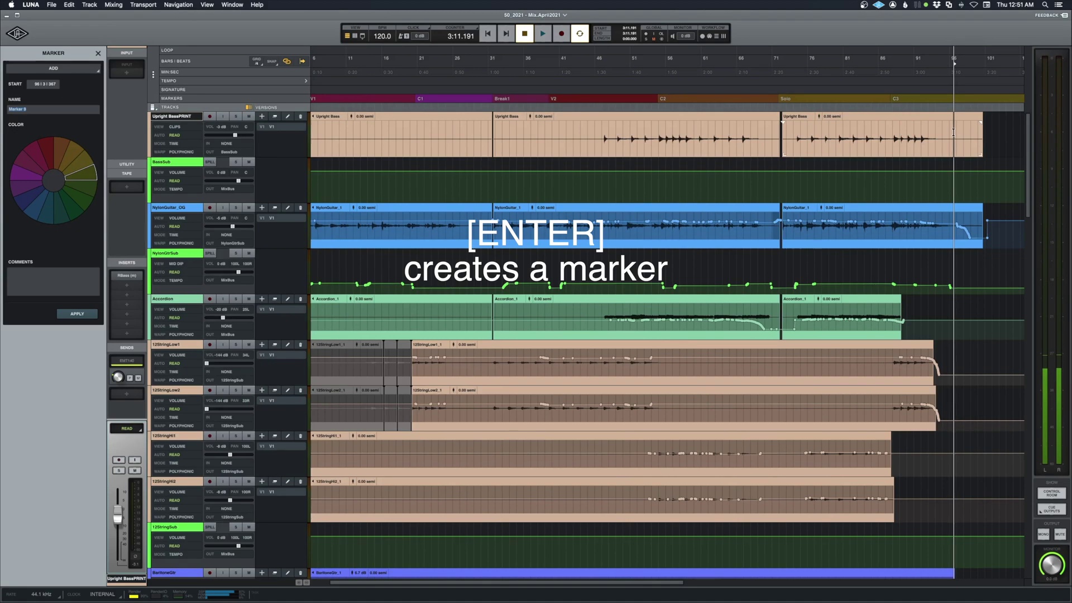
text(End)
key(Return)
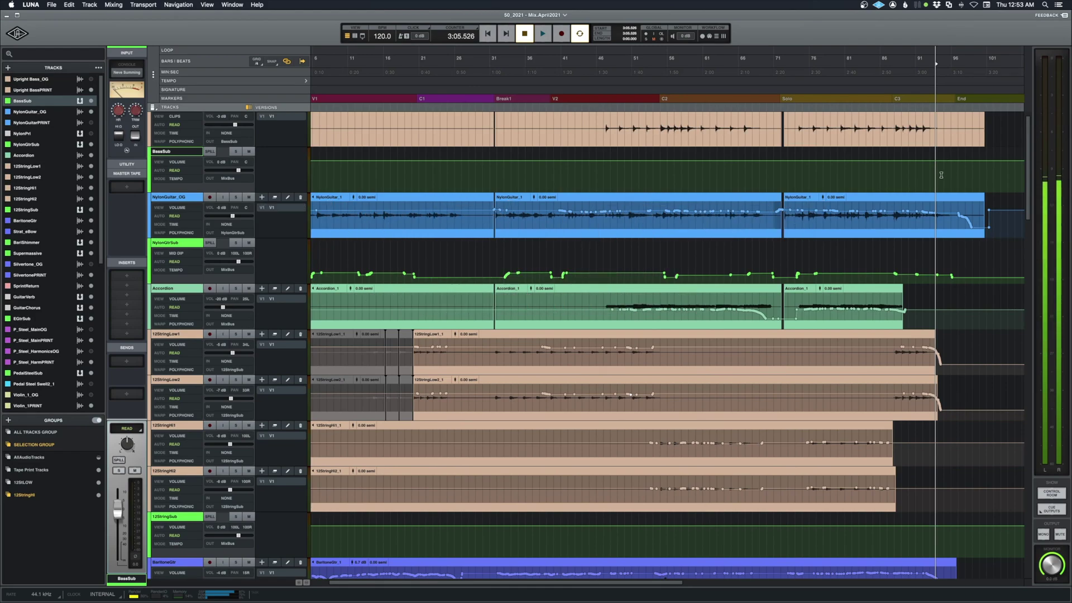
Select the range from the In marker at 0:04.474 to the End marker at 3:11.191
scroll(323, 191, left, 3)
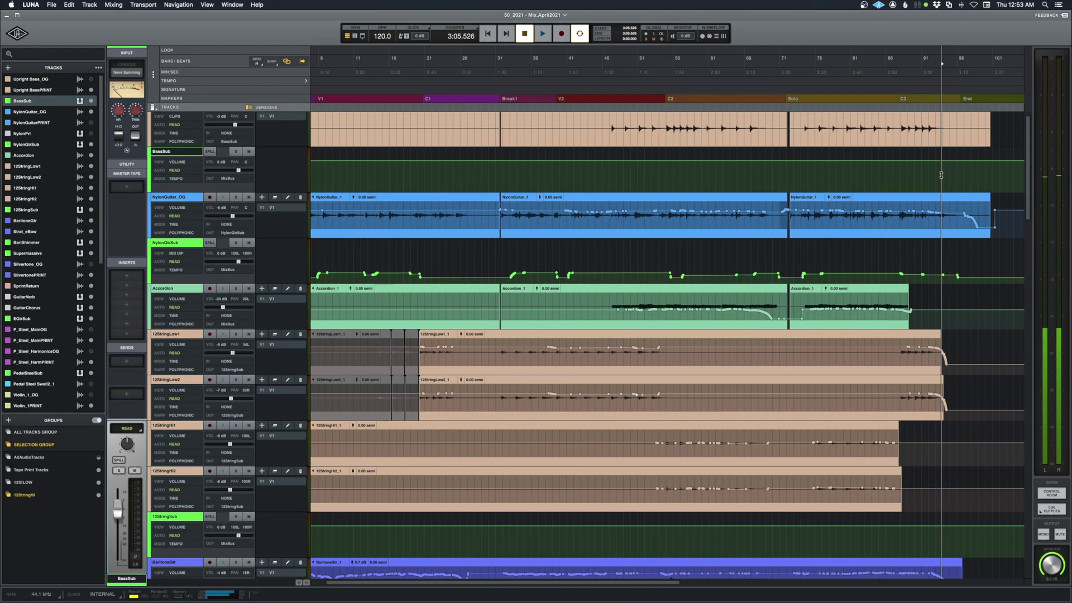
click(317, 171)
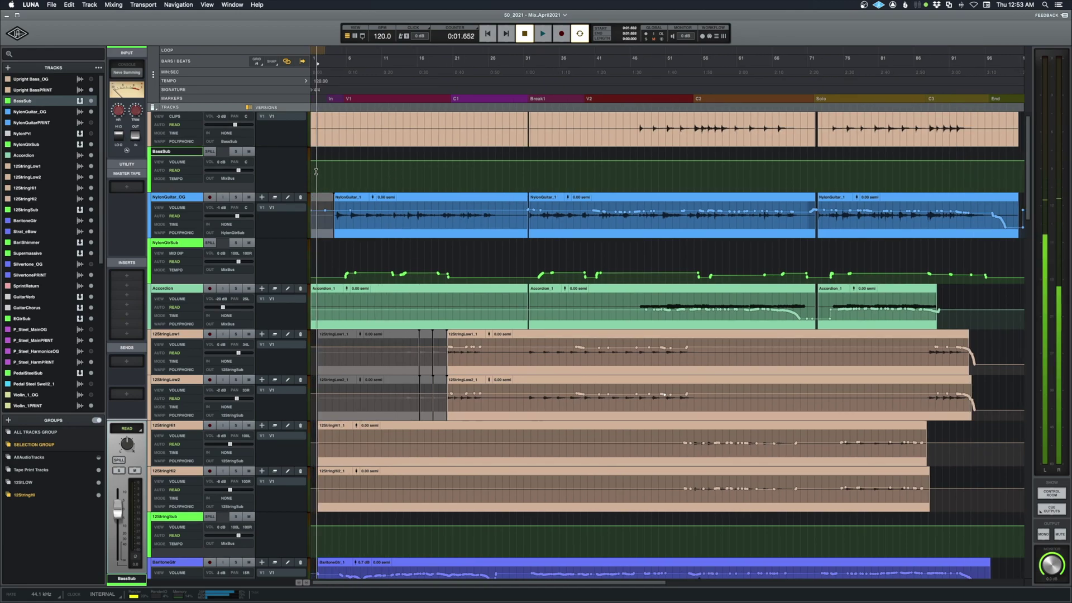
click(321, 168)
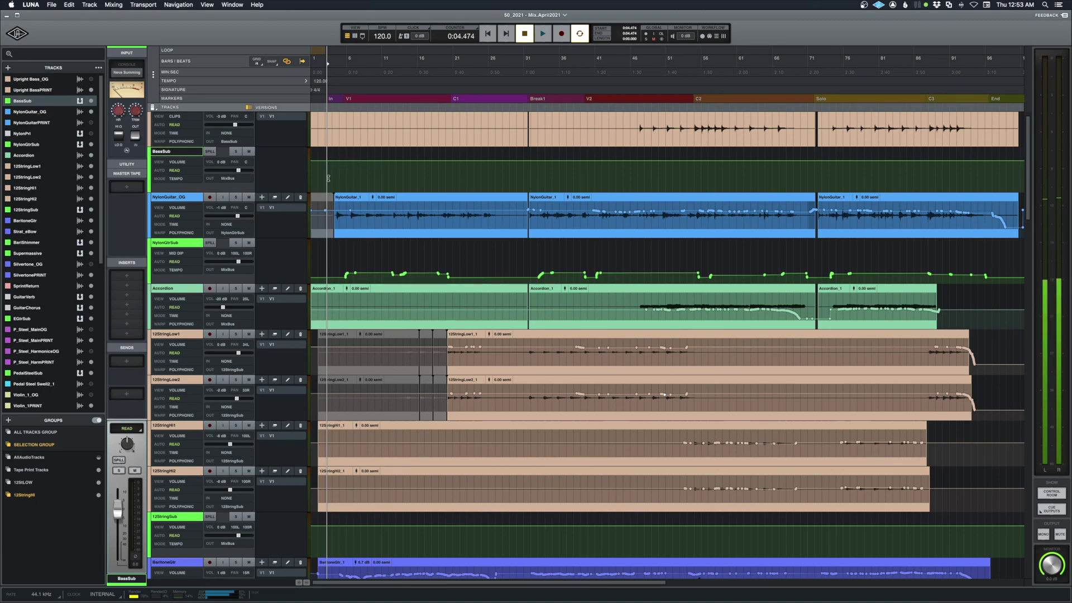
drag(327, 174, 990, 174)
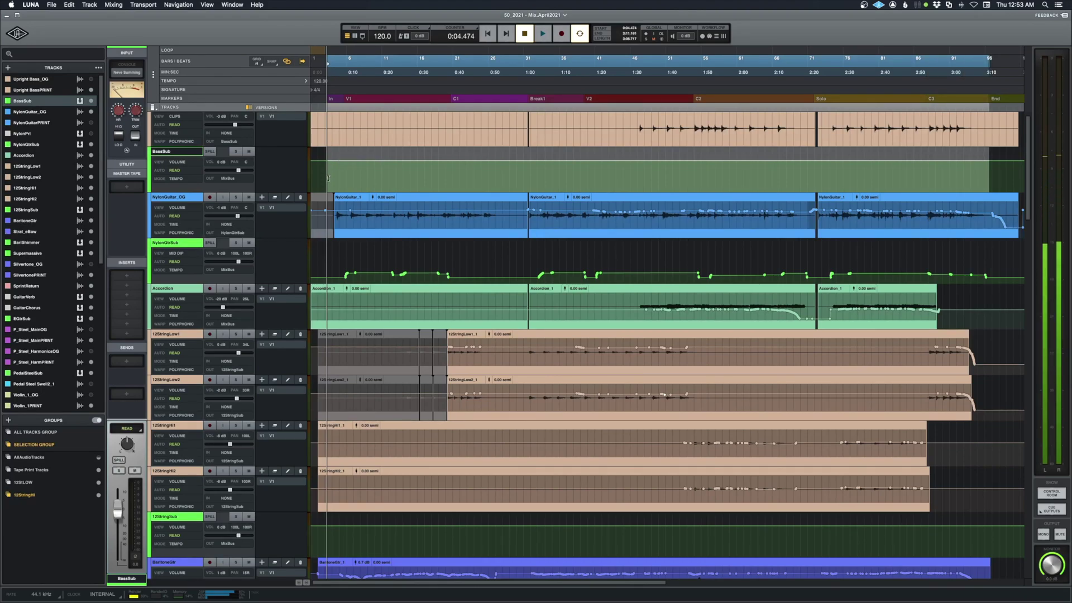
click(57, 3)
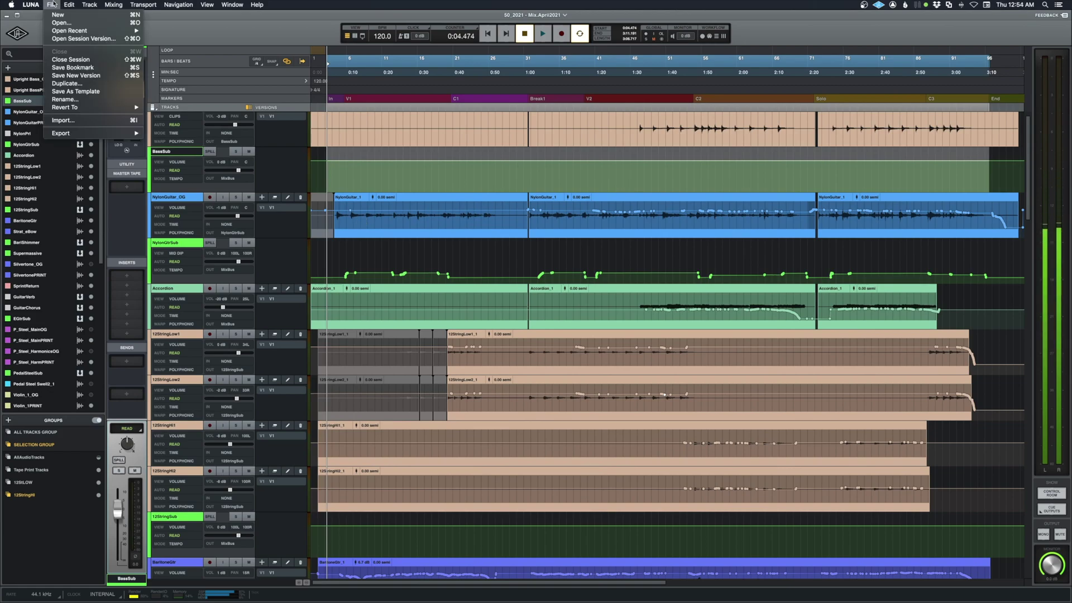
mouse_move(93, 135)
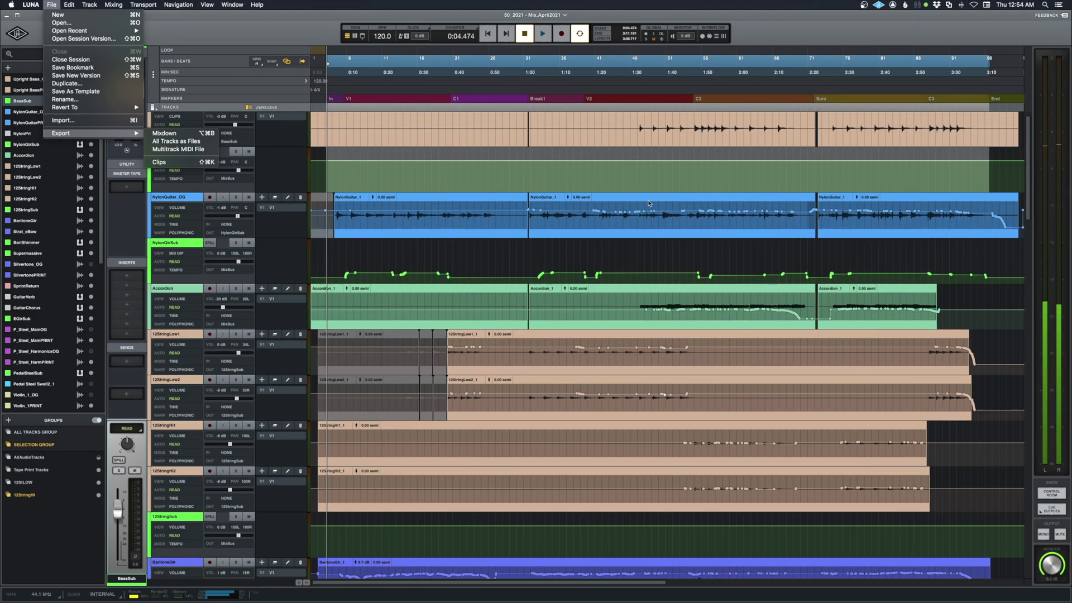
click(325, 179)
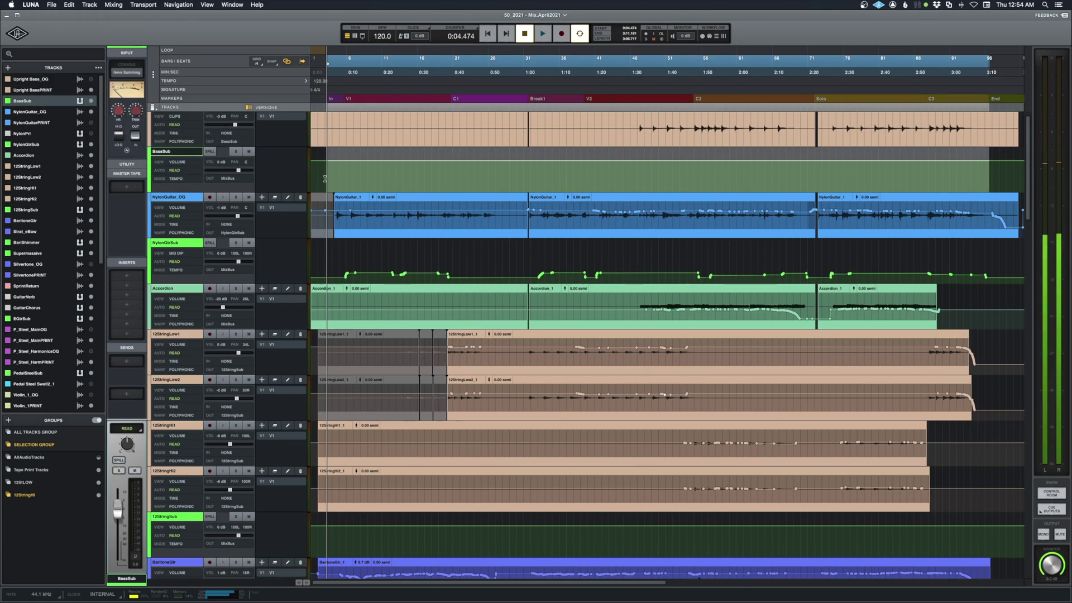